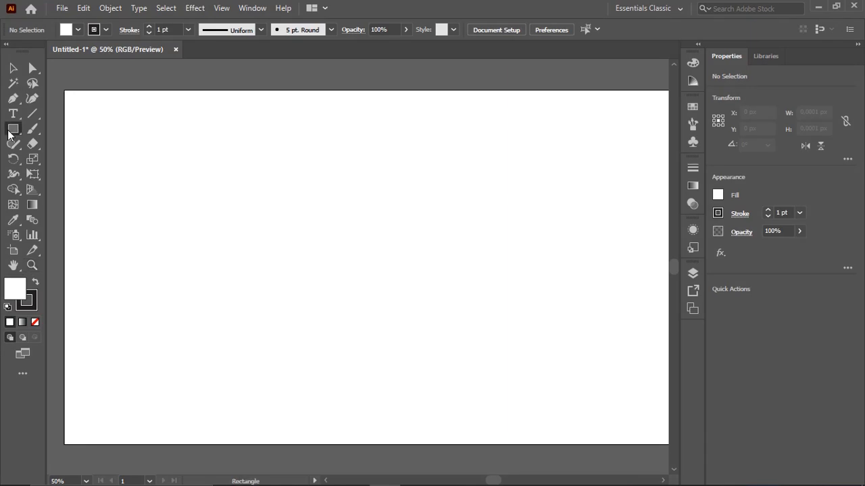
Draw an ellipse about 357 by 256 px in the artboard's upper middle, filled with orange F99E53 and without a stroke
left_click_drag(9, 136, 67, 159)
left_click_drag(282, 171, 440, 295)
double_click(22, 295)
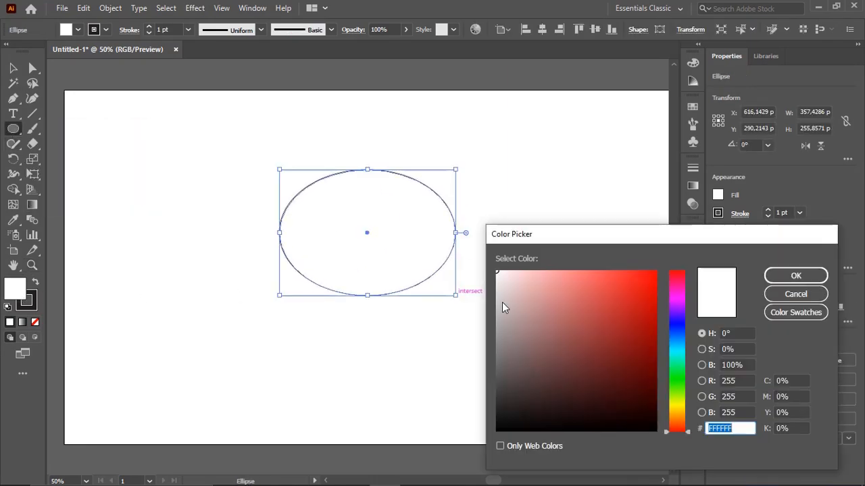
left_click(674, 420)
left_click(596, 271)
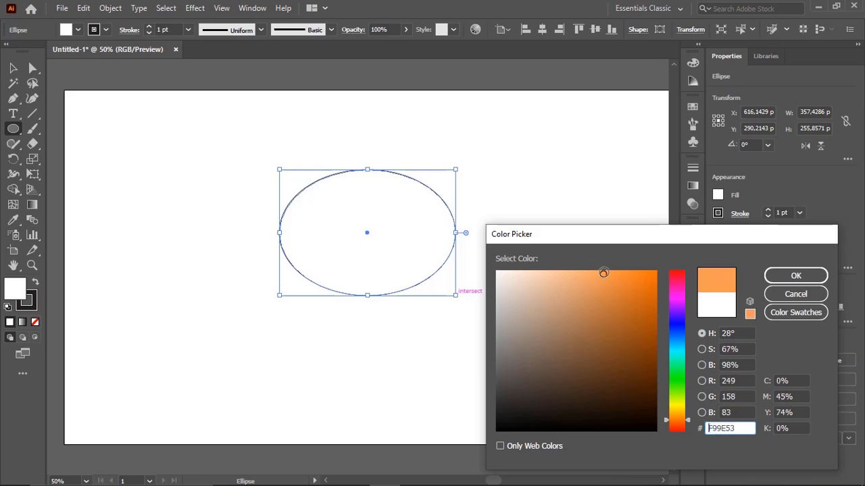
left_click(787, 275)
left_click(33, 306)
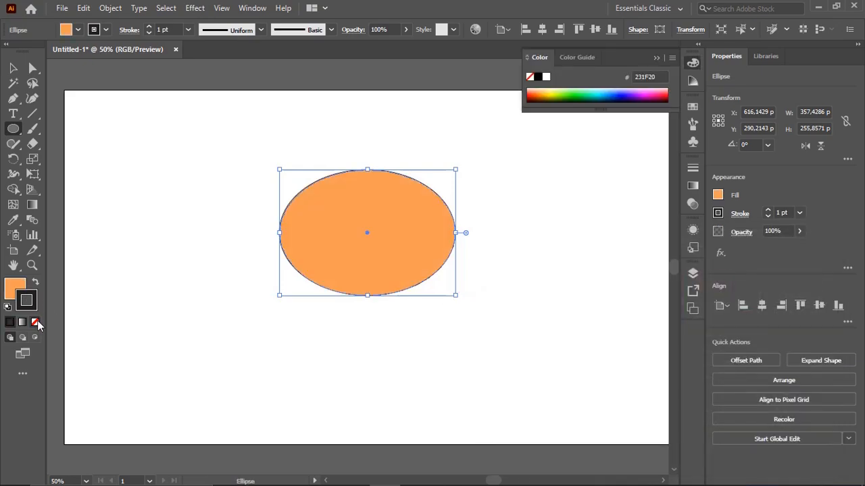
left_click(35, 322)
Flatten the orange ellipse's underside and lower its top to form a bun about 357 by 179 px
key("a")
mouse_move(306, 316)
left_mouse_down()
mouse_move(398, 299)
mouse_move(411, 288)
mouse_move(367, 298)
mouse_move(367, 276)
mouse_move(390, 235)
left_mouse_up()
key("v")
left_click(407, 307)
left_click_drag(364, 151, 365, 161)
left_click(211, 283)
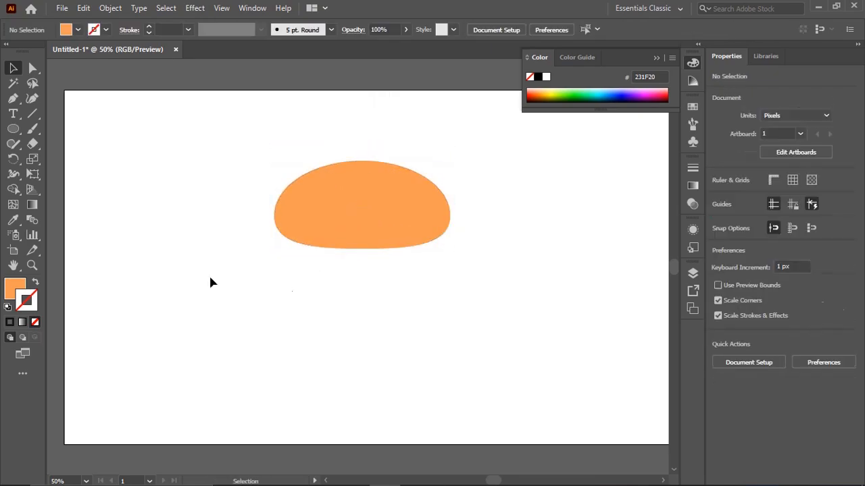
left_click(17, 132)
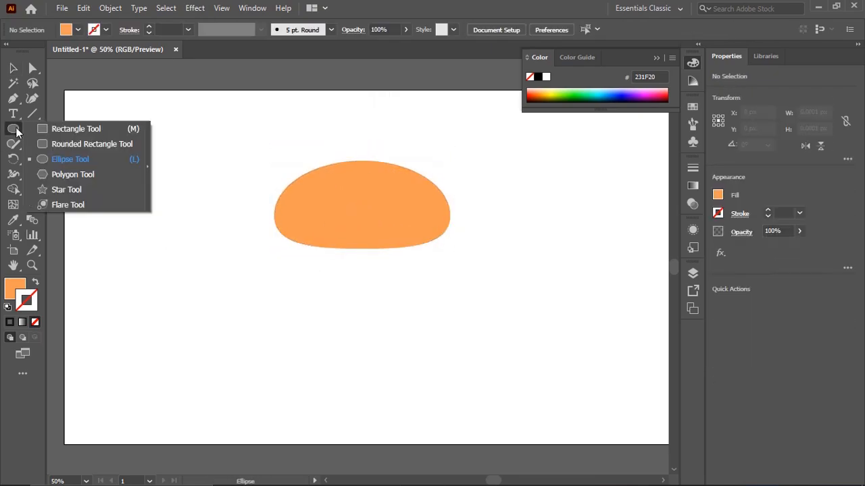
left_click(60, 145)
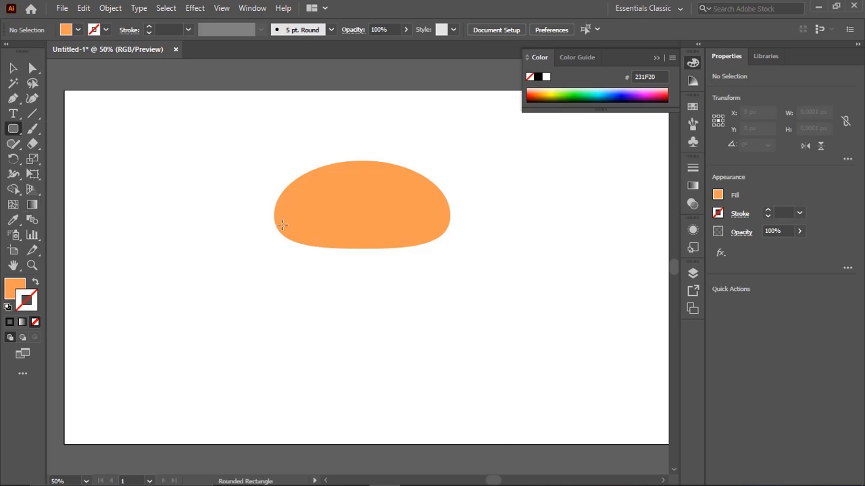
left_click_drag(281, 225, 433, 290)
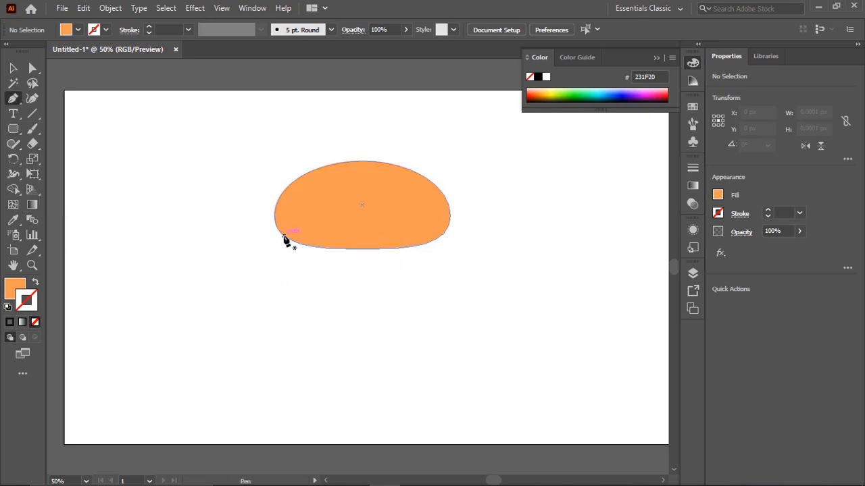
Draw a downward-pointing triangle across the bun's lower edge with the Pen tool and fill it with yellow F9D608
left_click(283, 236)
left_click(441, 236)
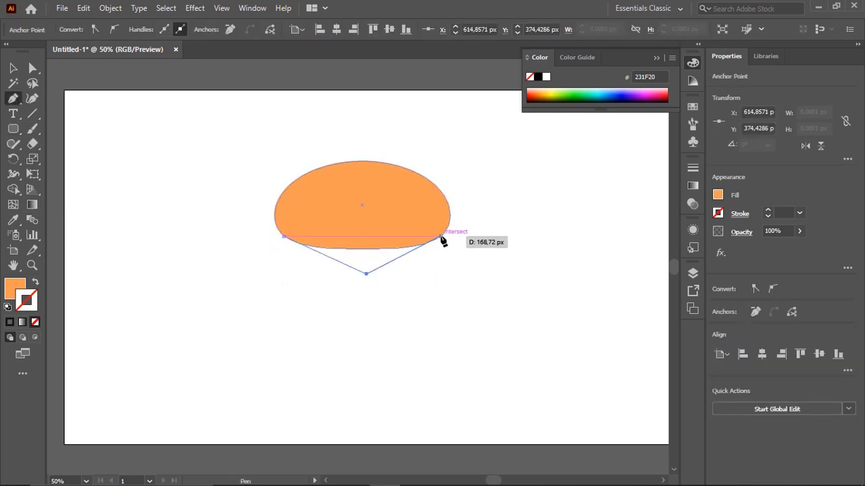
double_click(21, 284)
left_click_drag(687, 415, 684, 410)
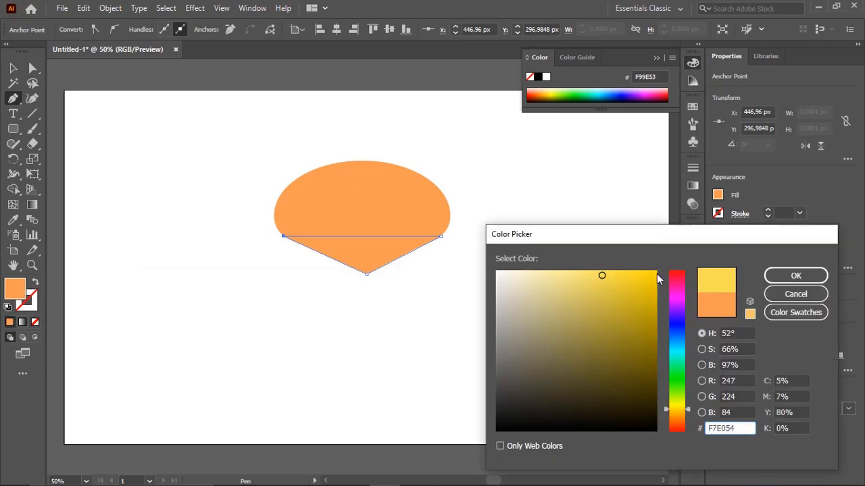
left_click(653, 273)
left_click(769, 274)
left_click(477, 294, "ctrl")
Round only the yellow triangle's lowest corner, leaving the two upper corners sharp
key("a")
left_click(373, 268)
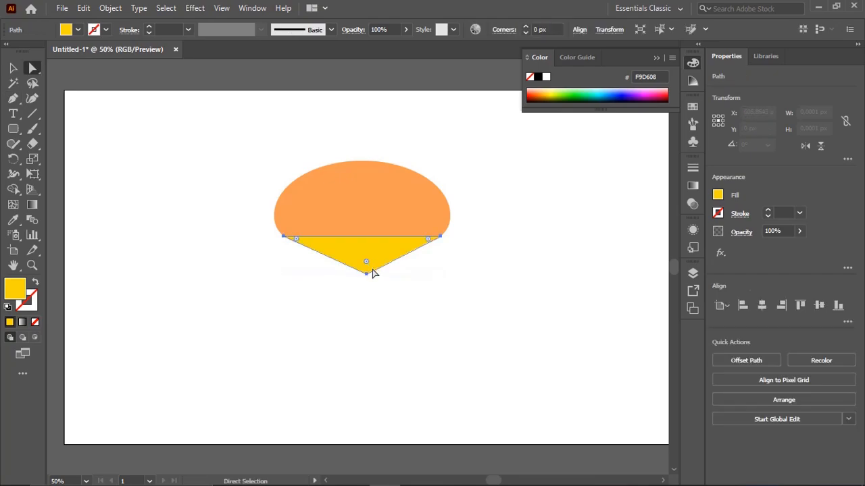
left_click_drag(366, 262, 366, 249)
key("ctrl+z")
left_click_drag(350, 290, 372, 269)
left_click(386, 262)
Send the yellow cheese triangle to the back, behind the bun, and deselect it
right_click(386, 260)
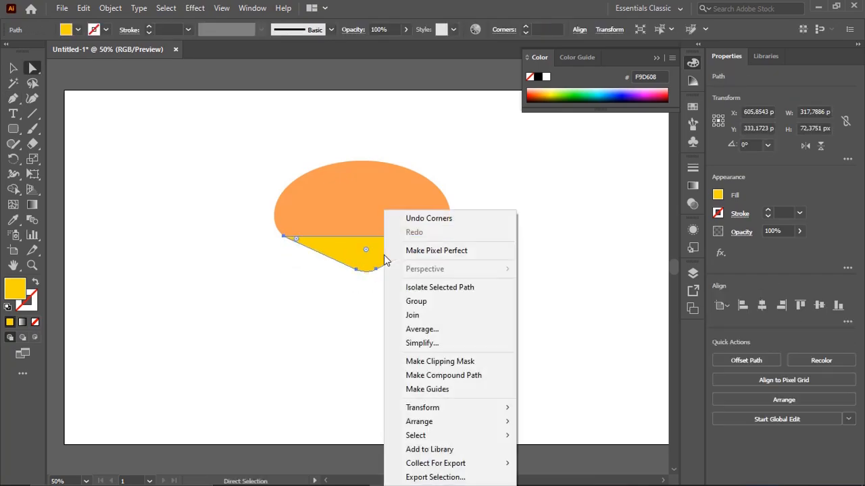
mouse_move(465, 422)
left_click(573, 404)
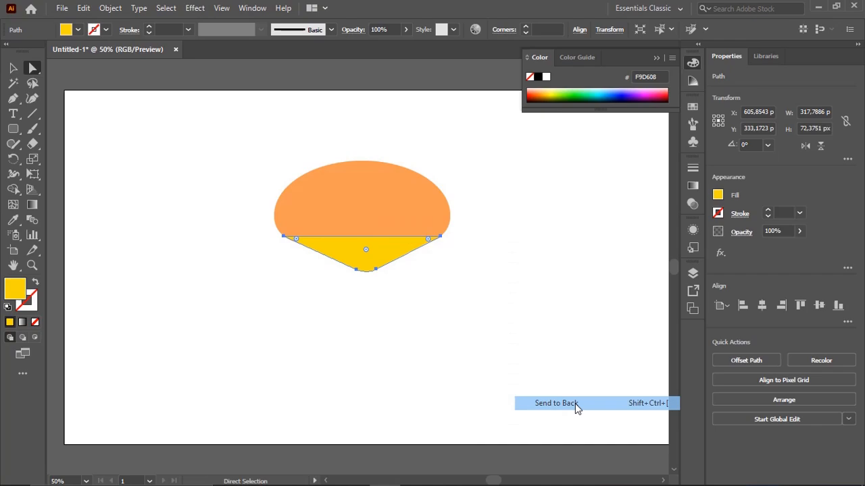
left_click(429, 324)
Draw a flat ellipse about 307 by 75 px centred on the bun's lower edge and fill it with orange-red F46025
left_click_drag(14, 129, 54, 158)
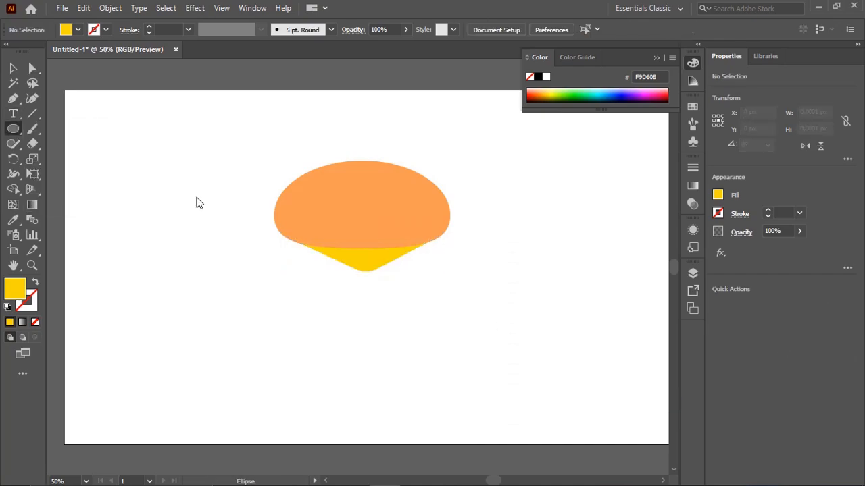
left_click_drag(289, 228, 443, 264)
key("v")
left_click_drag(385, 253, 383, 253)
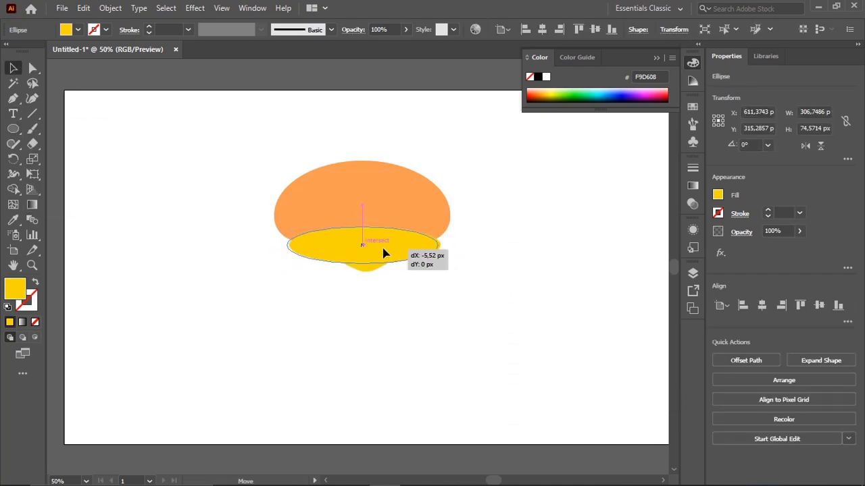
double_click(15, 290)
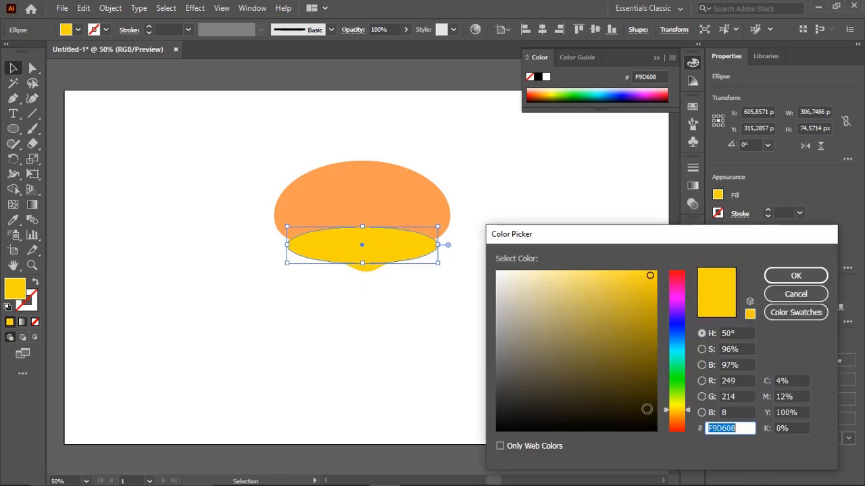
left_click(682, 425)
left_click(633, 276)
left_click(796, 276)
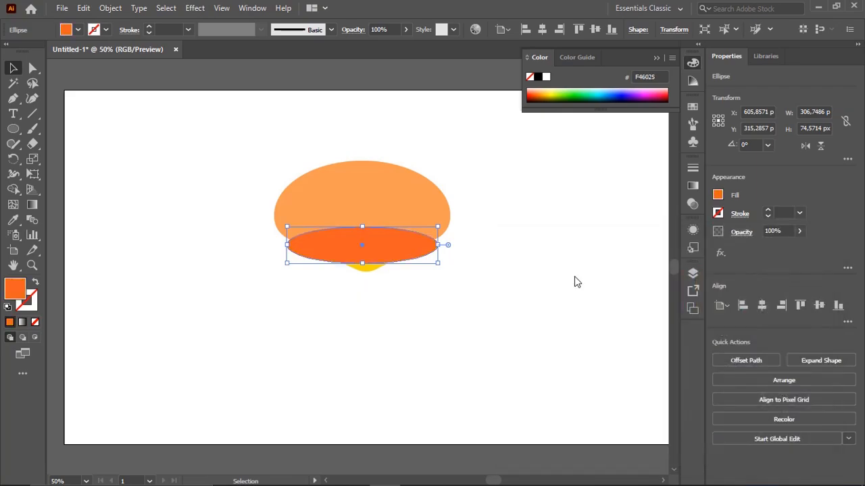
Send the orange-red ellipse to the back, behind the bun and the cheese
right_click(370, 246)
mouse_move(436, 426)
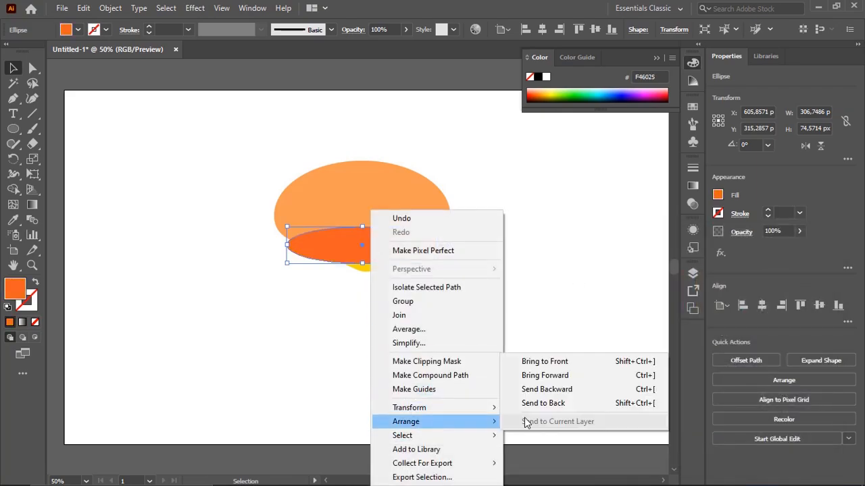
left_click(561, 407)
left_click(478, 312)
left_click(415, 257)
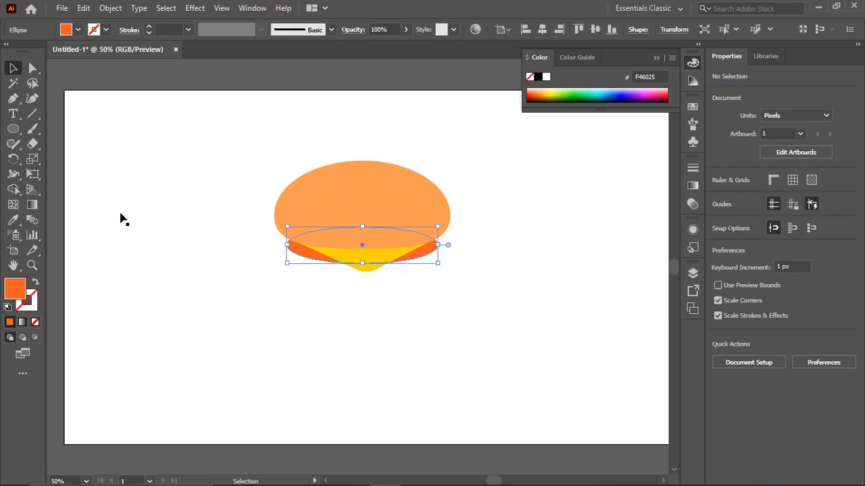
Draw a circle about 80 px wide below the burger and repeat it into a horizontal row of six overlapping circles
key("l")
mouse_move(289, 263)
left_mouse_down()
mouse_move(329, 302)
mouse_move(335, 283)
left_mouse_up()
key("v")
key("ctrl+d")
key("ctrl+d")
key("ctrl+d")
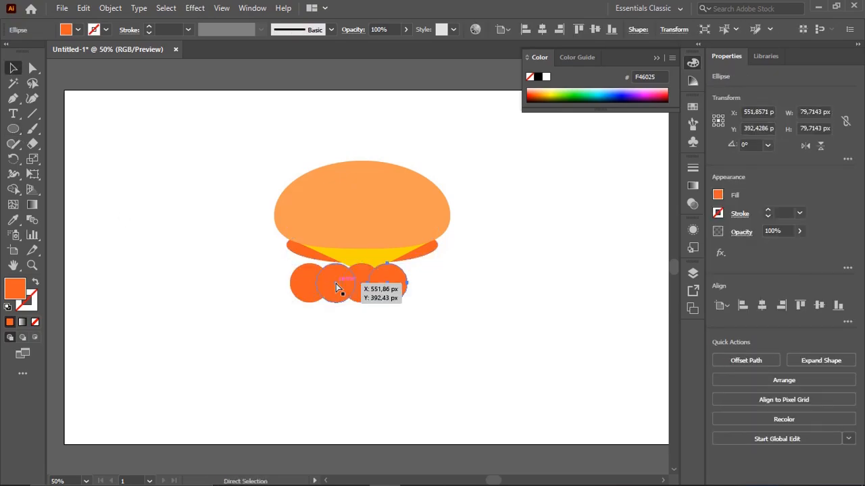
Unite the six overlapping circles into one wavy shape, flatten it to about 50 px high and place it under the bun
left_click_drag(253, 331, 465, 290)
right_click(442, 296)
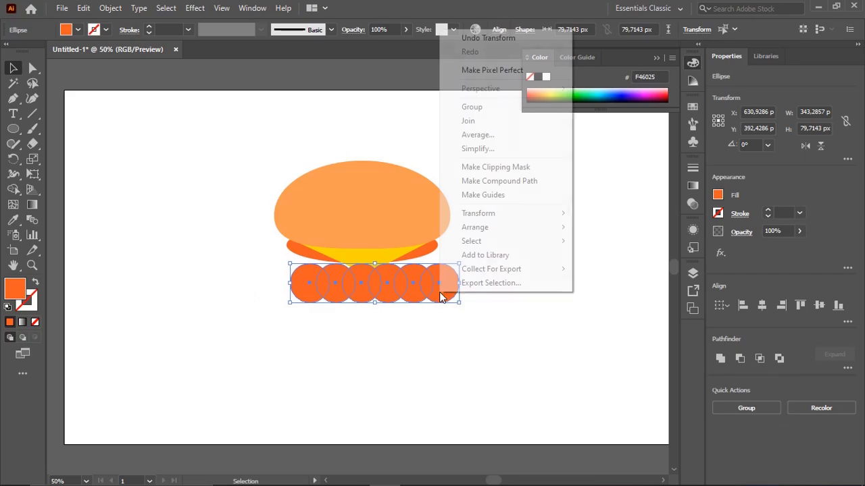
left_click(486, 113)
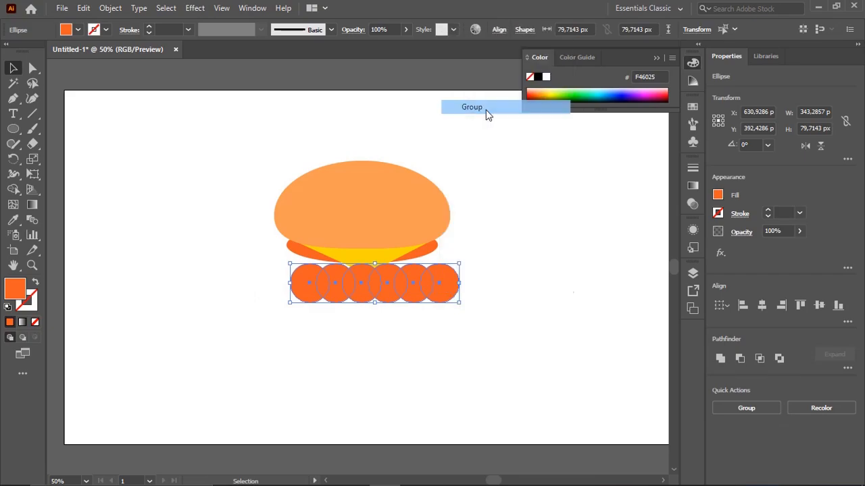
left_click(720, 358)
left_click_drag(376, 304, 365, 266)
Send the wavy shape to the back and shift it slightly right to centre it under the bun
right_click(365, 265)
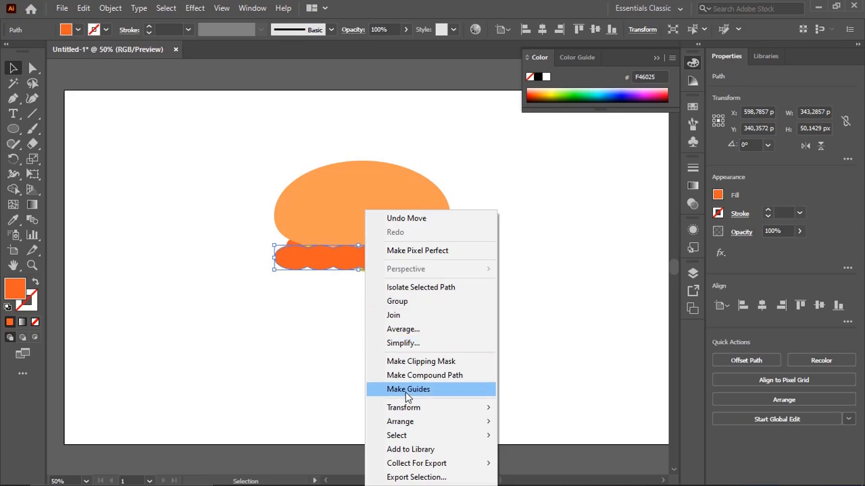
mouse_move(405, 421)
left_click(546, 404)
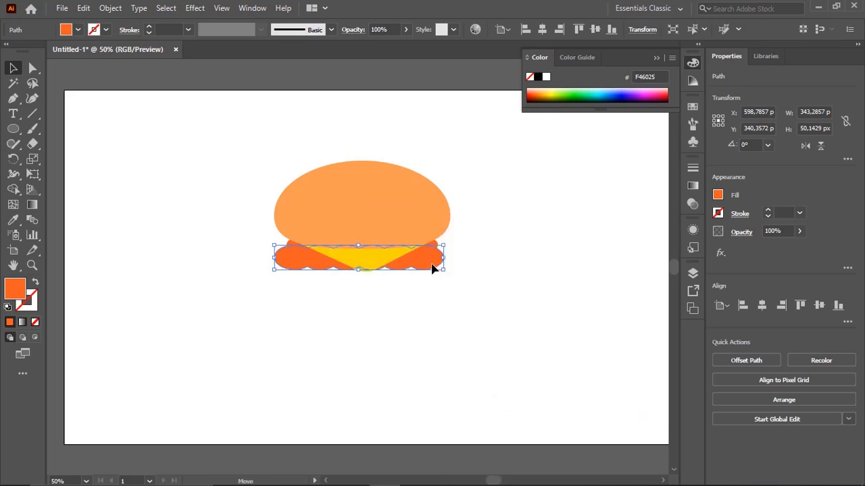
left_click_drag(433, 269, 440, 269)
Fill the wavy lettuce shape with green 6DF227 and narrow it from both sides to about 307 px
double_click(15, 289)
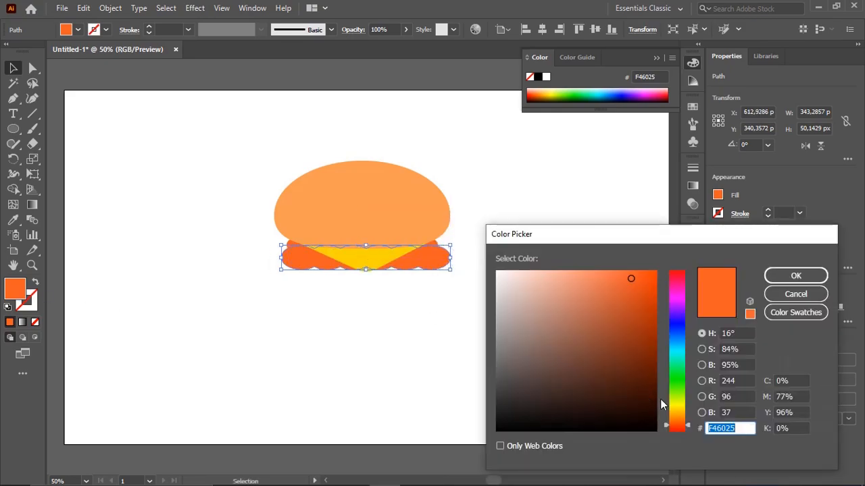
left_click(676, 387)
left_click(792, 276)
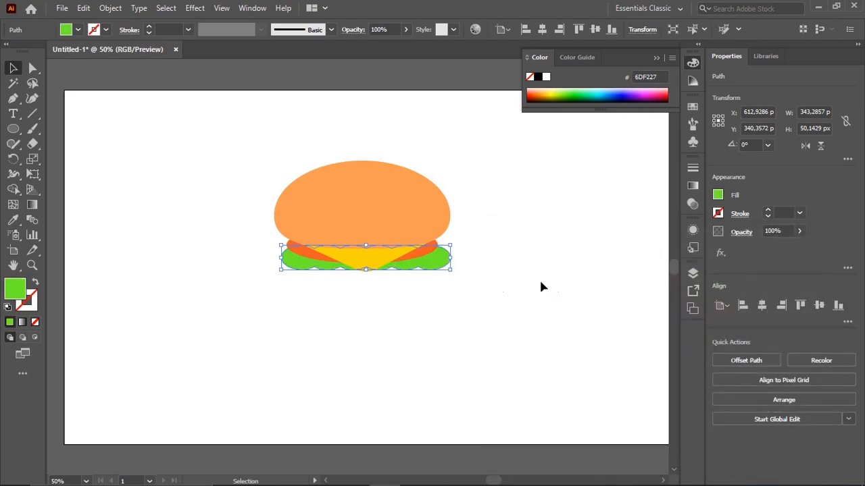
left_click_drag(450, 260, 442, 259)
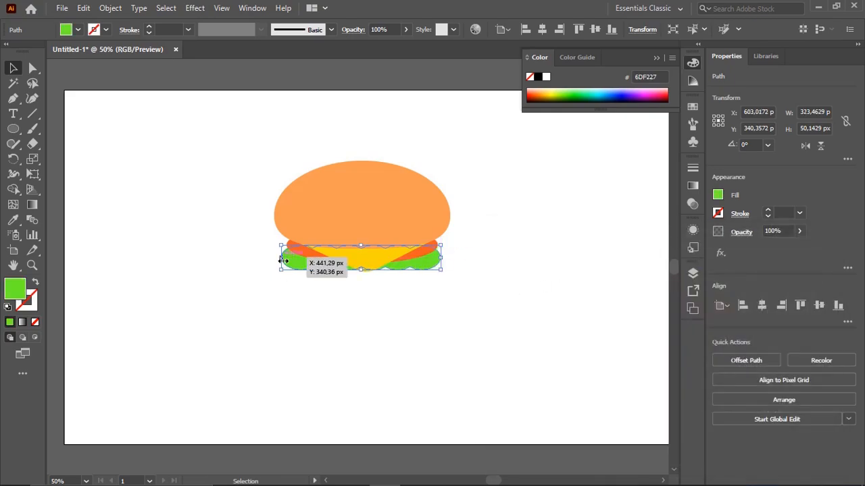
left_click_drag(282, 260, 291, 262)
left_click(375, 305)
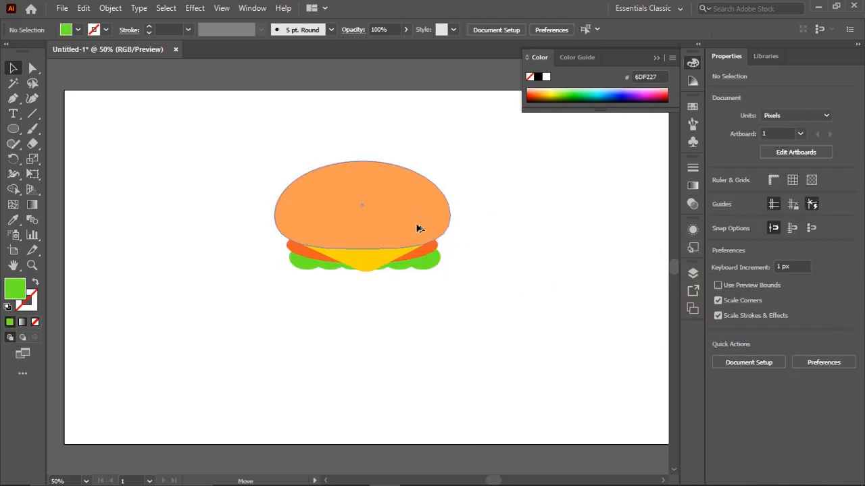
Duplicate the bun about 107 px straight down and send the copy behind the fillings as the bottom bun
left_click_drag(417, 213, 421, 263, "alt")
right_click(421, 263)
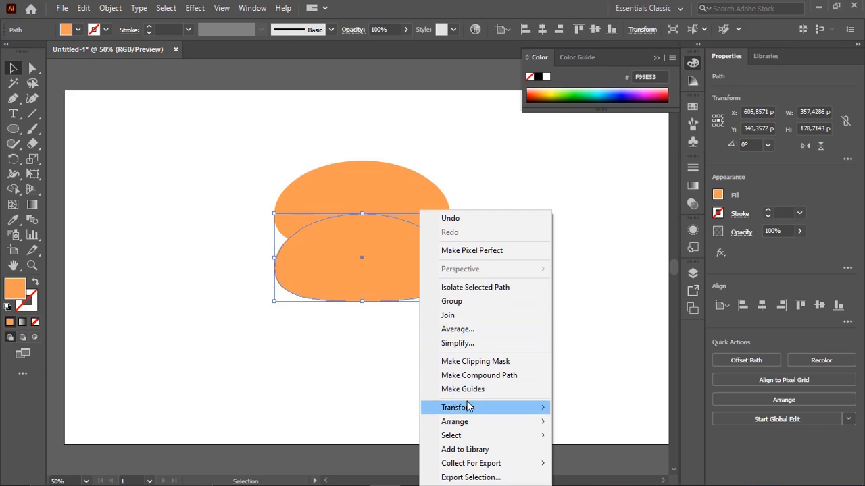
mouse_move(468, 421)
left_click(604, 404)
left_click(518, 330)
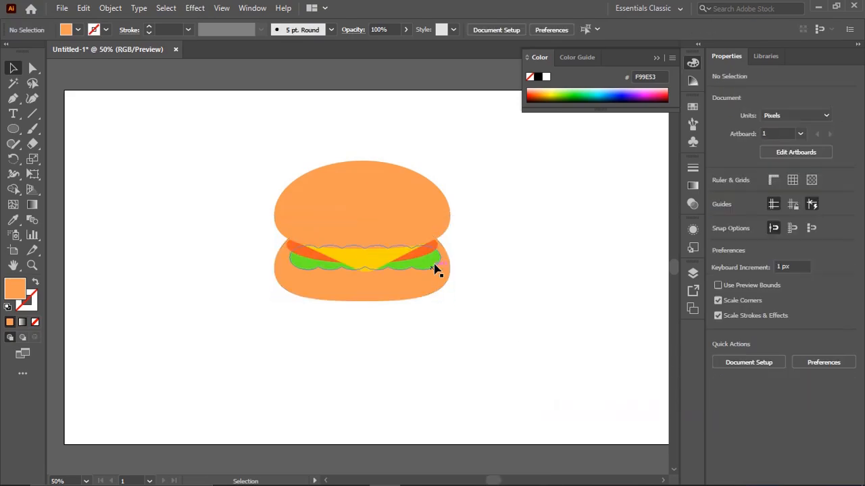
Narrow the bottom bun symmetrically to about 283 px and move it slightly up
left_click(452, 260)
left_click_drag(451, 259, 432, 258, "alt")
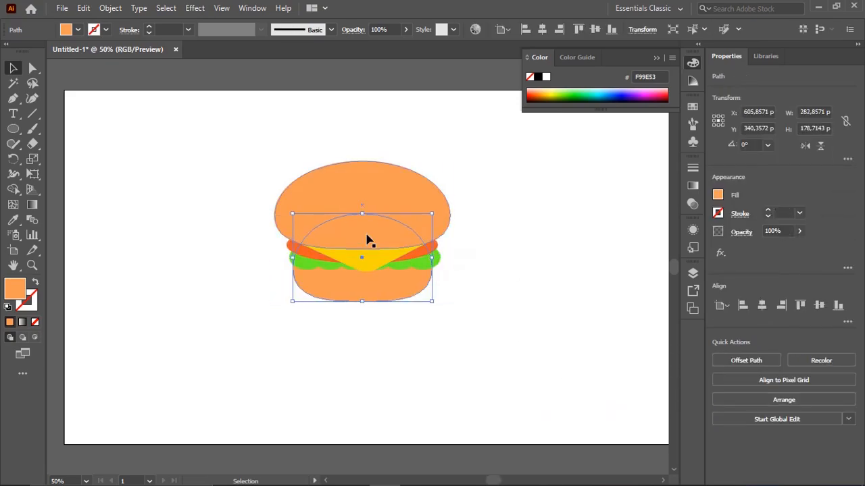
left_click_drag(365, 212, 366, 204)
left_click_drag(393, 246, 391, 240)
Narrow the top bun symmetrically to about 307 px and lower its upper edge to make it flatter
left_click(409, 199)
left_click_drag(450, 204, 438, 204)
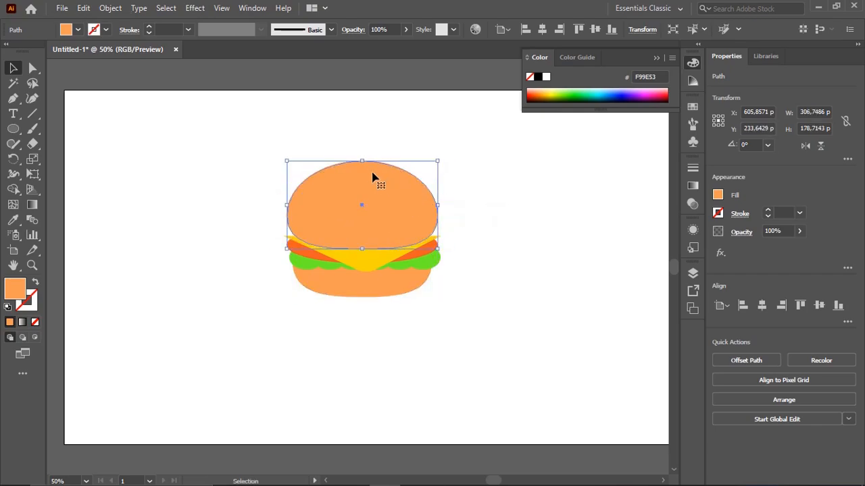
left_click_drag(363, 159, 364, 176)
left_click(491, 207)
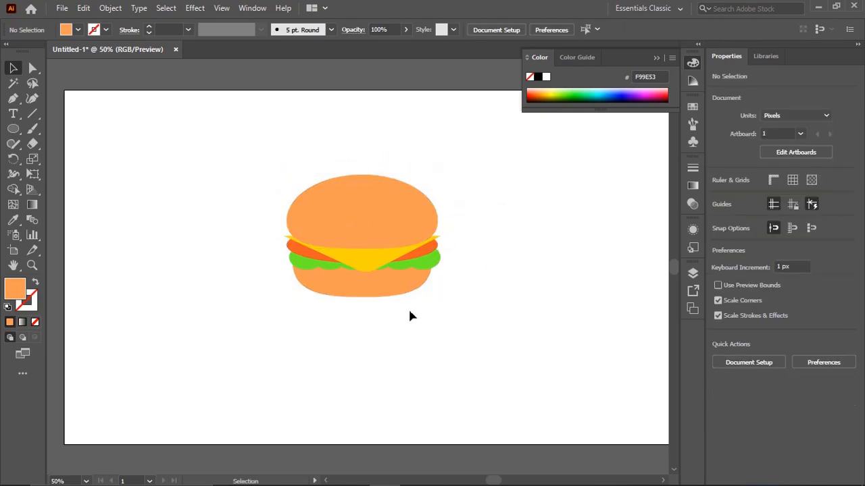
Narrow the yellow cheese symmetrically so its upper corners no longer stick out beyond the top bun
left_click(415, 268)
left_click(325, 346)
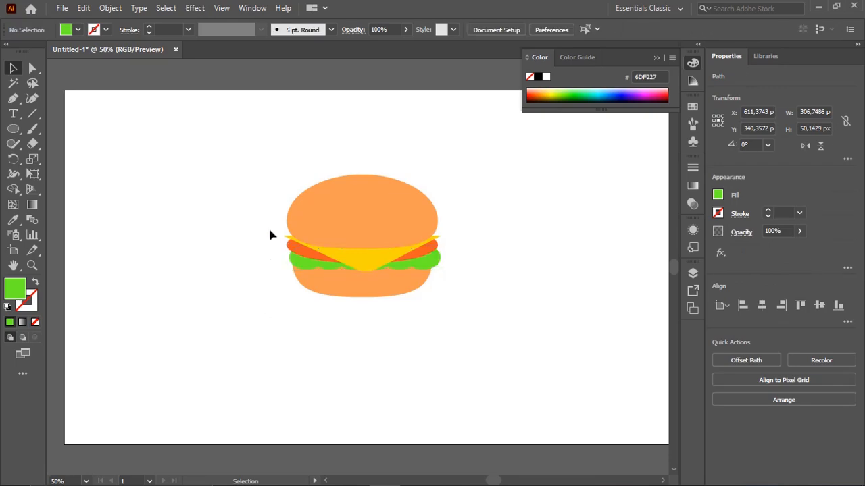
left_click(372, 269)
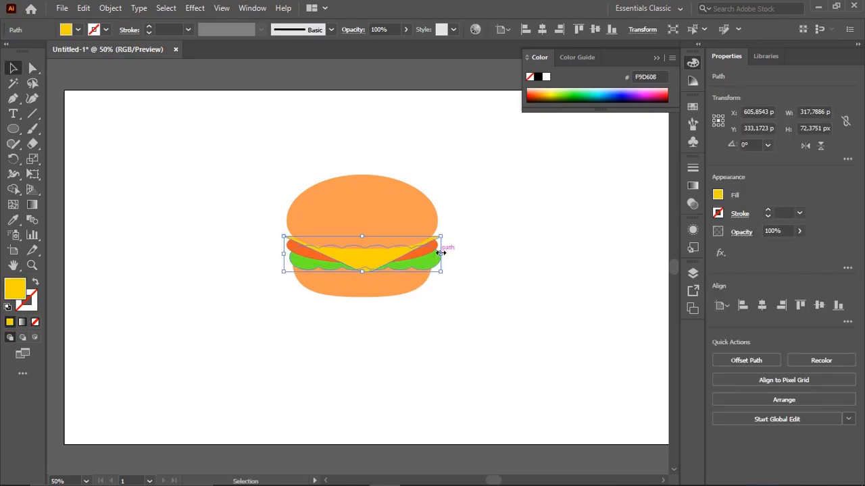
left_click_drag(440, 254, 434, 253)
left_click(472, 288)
key("z")
left_click(438, 303)
key("space")
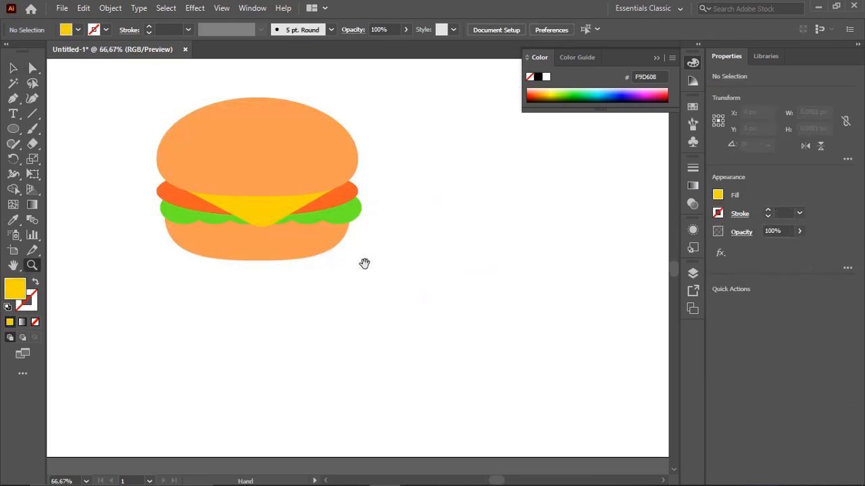
Draw a small flat ellipse about 22 × 9 px above the top bun
left_click_drag(362, 264, 417, 339)
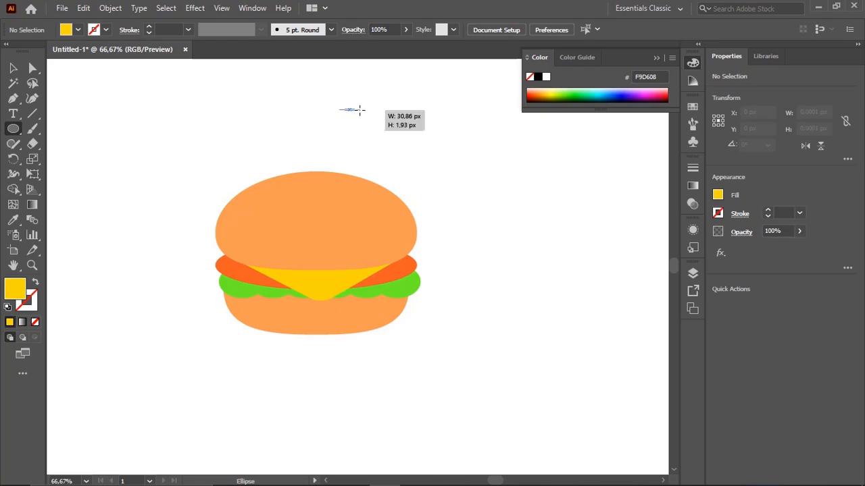
left_click_drag(336, 118, 336, 117)
key("v")
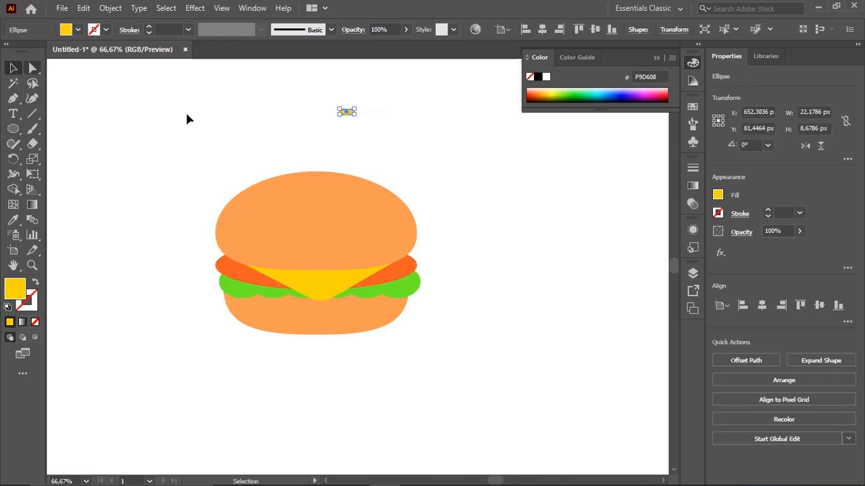
Fill the small ellipse white and arrange three copies as sesame seeds near the top bun's crown
key("z")
left_click(336, 155)
key("space")
key("v")
left_click_drag(345, 191, 365, 249)
left_click(442, 179, "ctrl")
key("v")
Group the three white sesame seeds without including the bun
left_click_drag(285, 177, 417, 253)
left_click(416, 253, "shift")
key("ctrl+g")
Group all the burger parts and tilt the burger clockwise by about 12°
key("z")
left_click(417, 255, "alt")
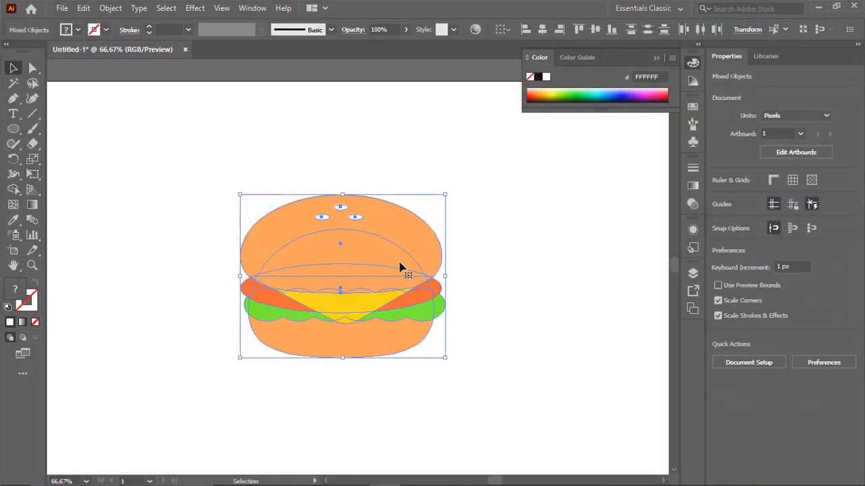
right_click(402, 254)
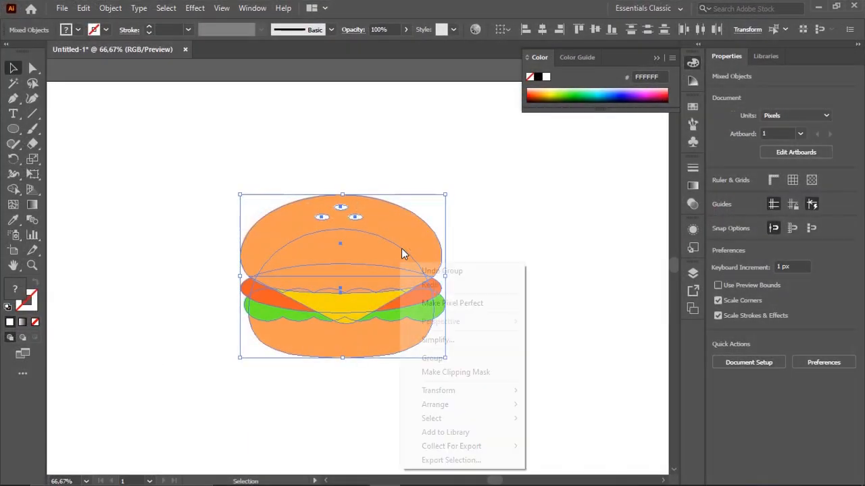
left_click(454, 358)
left_click_drag(451, 190, 471, 213)
left_click_drag(384, 247, 397, 246)
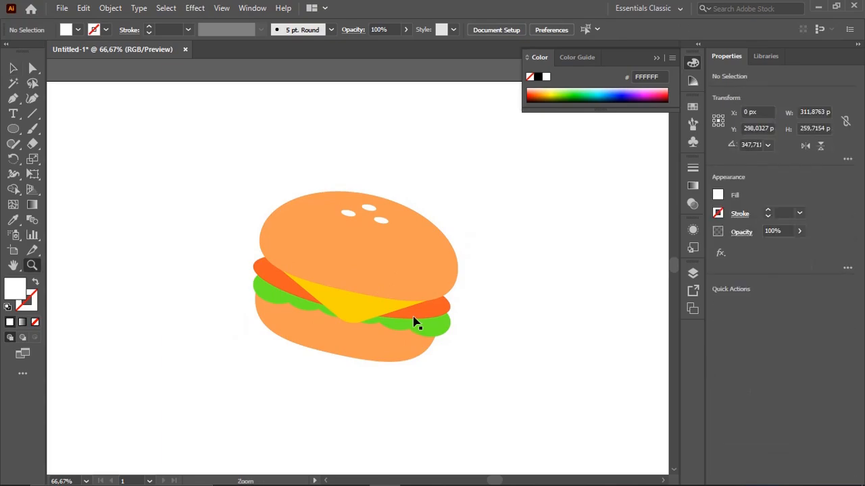
Draw a curved open path about 89 × 102 px as an arm, from the lettuce's right end bending downward
left_click(414, 318)
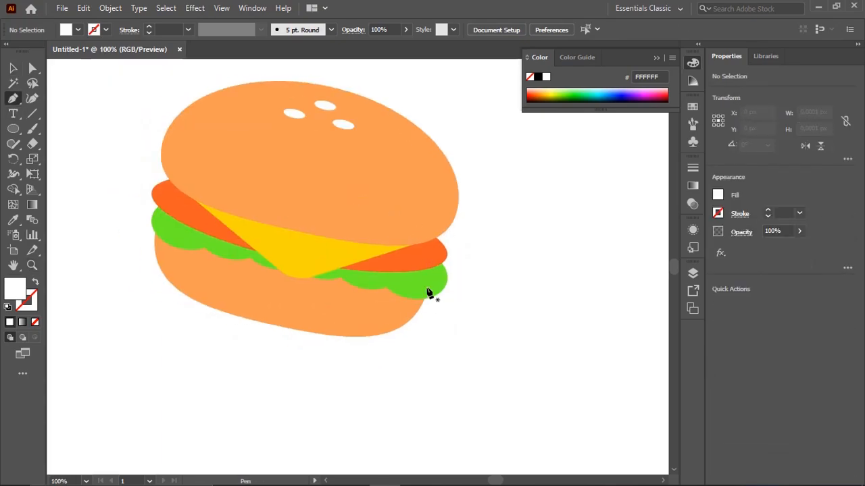
left_click(421, 285)
scroll(500, 304, "down", 3)
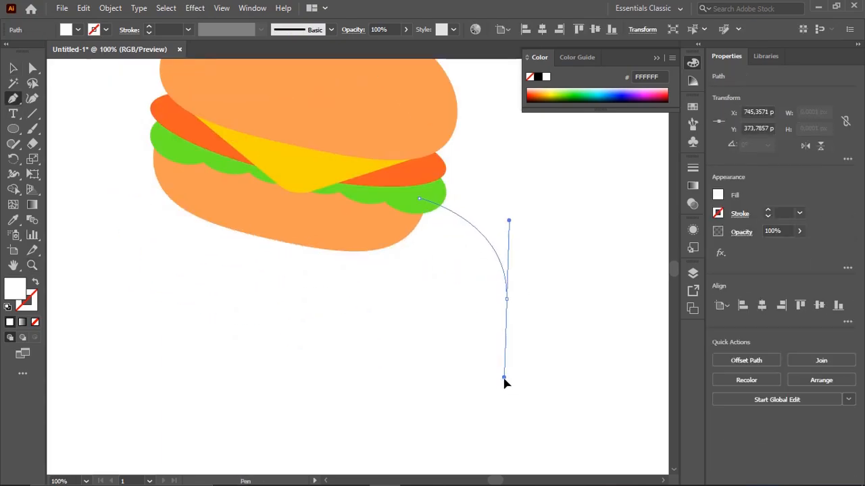
left_click_drag(508, 395, 508, 394)
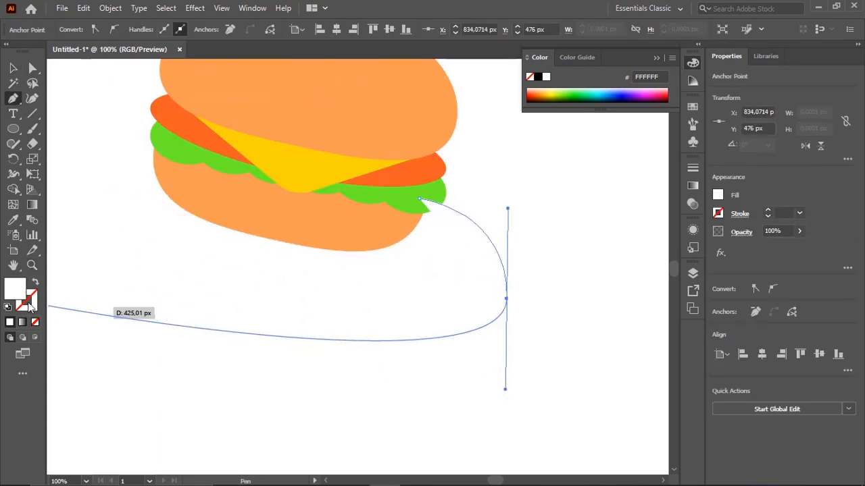
Give the arm no fill and a 16 pt stroke in the orange sampled from the bun
left_click(13, 220)
left_click(237, 190)
key("shift+x")
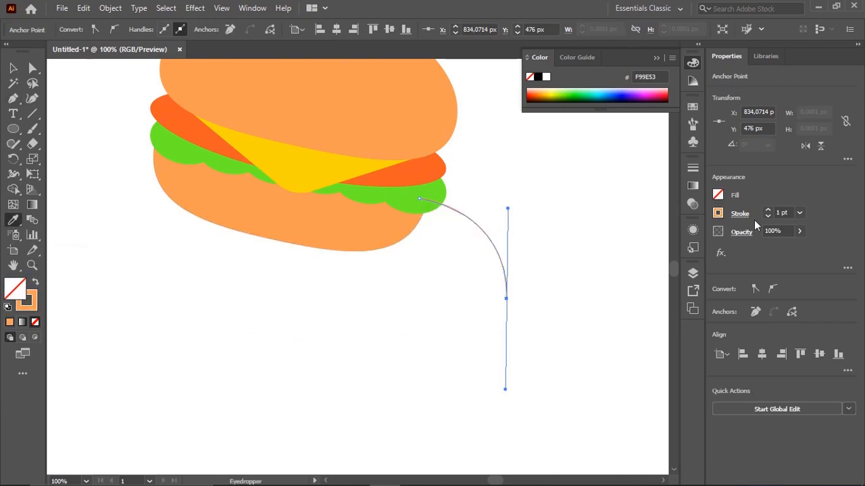
left_click(799, 212)
left_click(814, 369)
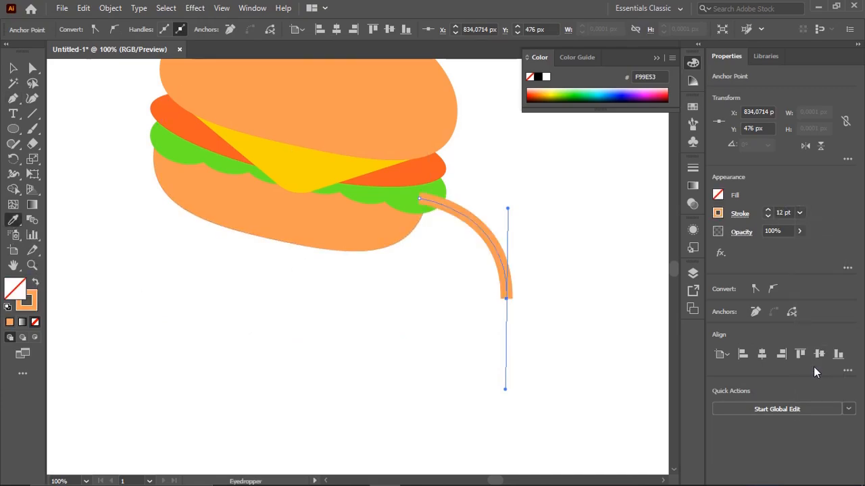
left_click(800, 214)
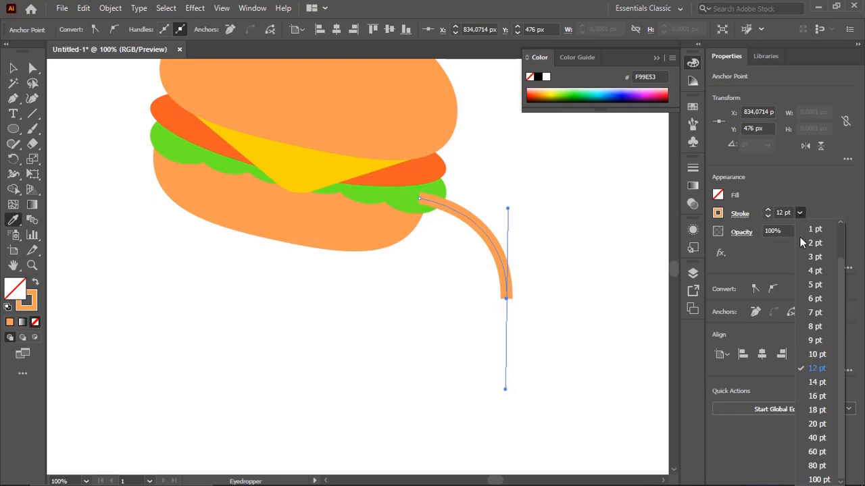
left_click(822, 400)
key("ctrl+shift+a")
Send the arm behind the burger
key("z")
left_click(449, 312, "alt")
left_click_drag(414, 285, 470, 309)
key("v")
left_click(463, 278)
right_click(463, 278)
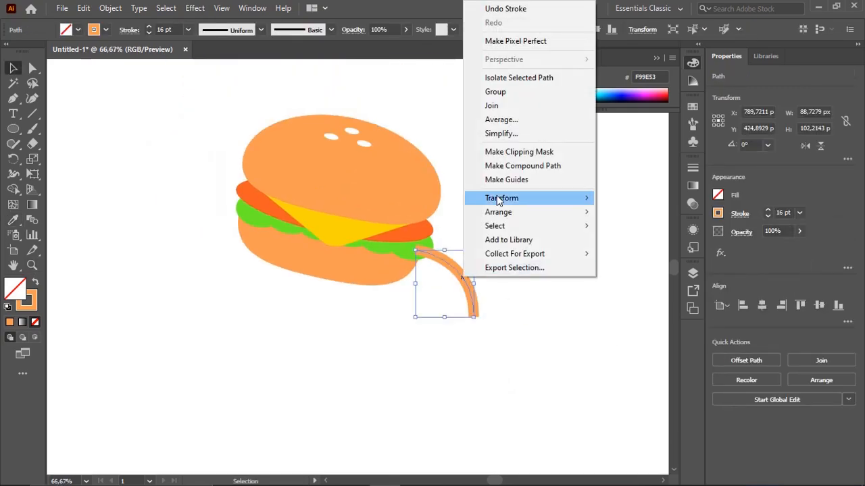
mouse_move(498, 210)
left_click(638, 253)
Duplicate the arm to the burger's left side and rotate the copy about 180° so it reaches upward
left_click_drag(568, 263, 648, 285)
left_click_drag(523, 284, 227, 313)
left_click_drag(254, 269, 276, 216)
left_click(292, 156)
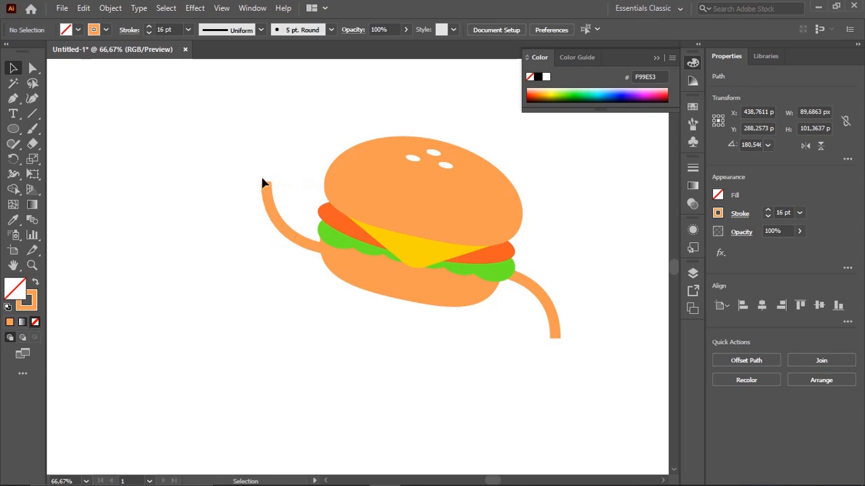
Raise the left arm's free end to about X 377, Y 181 px and bow the arm outward
key("a")
left_click_drag(267, 182, 269, 144)
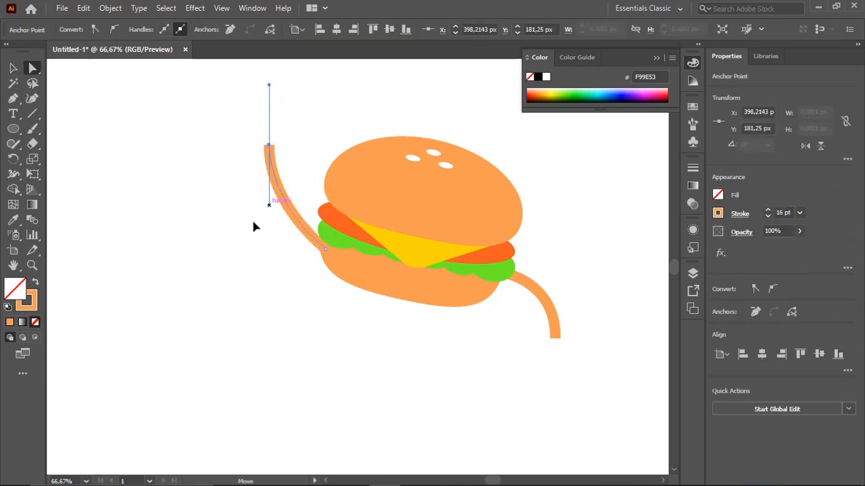
left_click_drag(250, 232, 250, 231)
left_click_drag(269, 144, 255, 145)
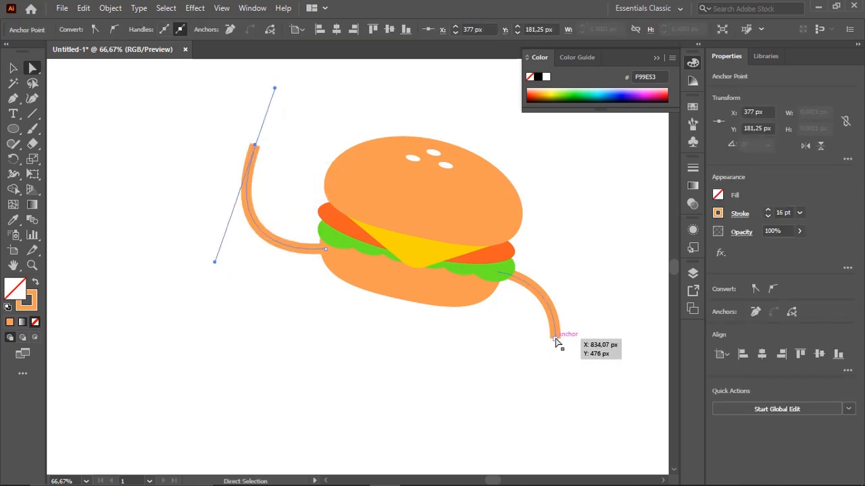
Lower the right arm's free end to about Y 531 px and bow the arm further outward
left_click_drag(557, 349, 556, 374)
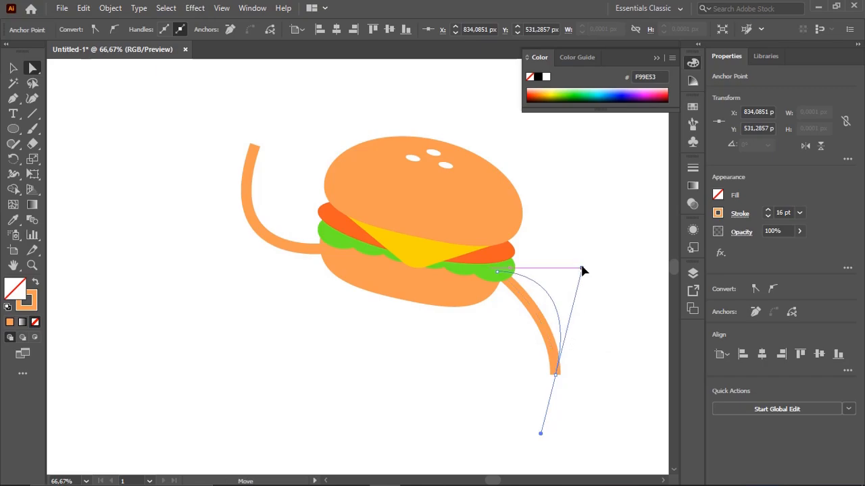
left_click_drag(583, 269, 582, 269)
left_click(447, 321)
Draw two curved legs below the bottom bun with the arms' orange 16 pt stroke, one near its left end and one further right
scroll(133, 194, "down", 1)
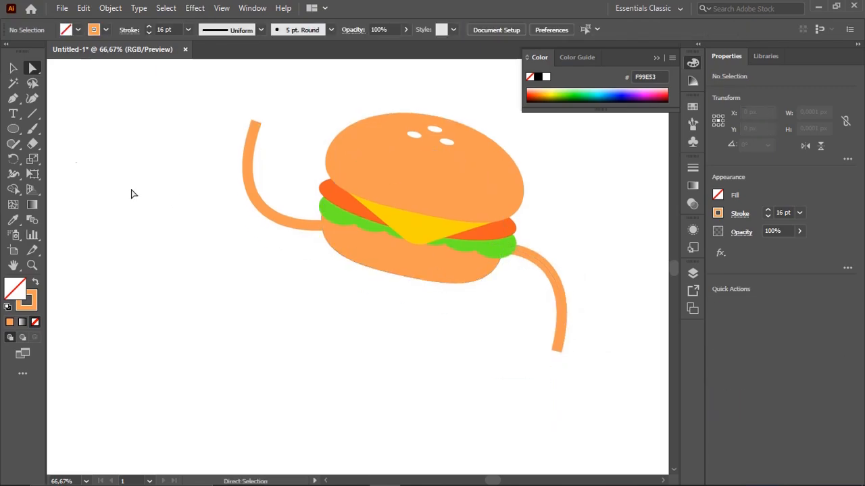
left_click(350, 260)
scroll(317, 284, "down", 3)
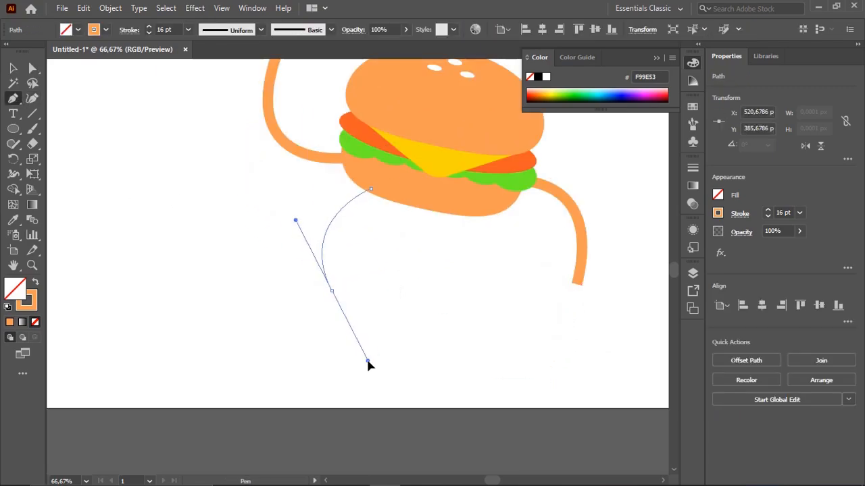
left_click_drag(367, 362, 367, 365)
left_click(392, 344, "ctrl")
left_click_drag(489, 297, 567, 346)
left_click(522, 326, "ctrl")
left_click_drag(462, 298, 442, 382)
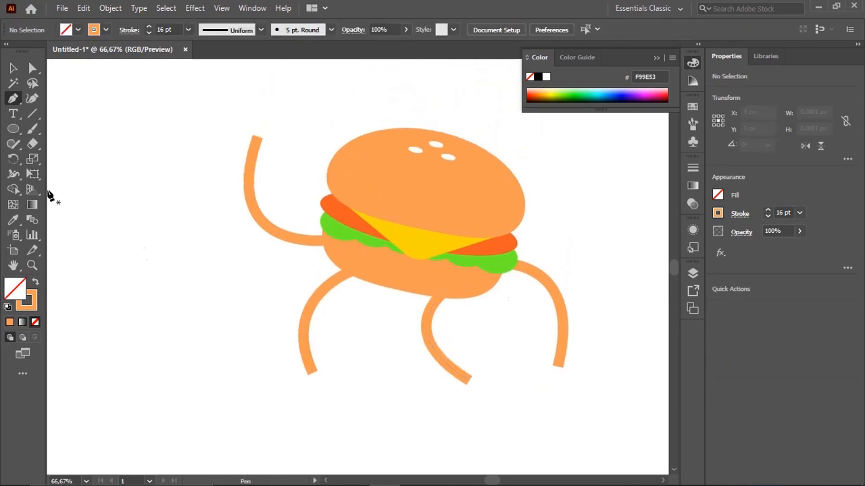
Draw a solid orange foot with a flattened sole at the left leg's end and place a copy on the other leg
left_click_drag(19, 133, 59, 158)
mouse_move(150, 352)
left_mouse_down()
mouse_move(215, 389)
mouse_move(183, 381)
mouse_move(248, 370)
mouse_move(213, 282)
mouse_move(315, 353)
left_mouse_up()
left_click(35, 282)
key("a")
left_click(179, 404)
key("v")
left_click_drag(316, 354, 471, 365)
left_click_drag(400, 346, 396, 426)
Draw a short curved path as the first finger above the raised arm's end
key("z")
left_click(379, 308)
left_click(133, 140, "ctrl")
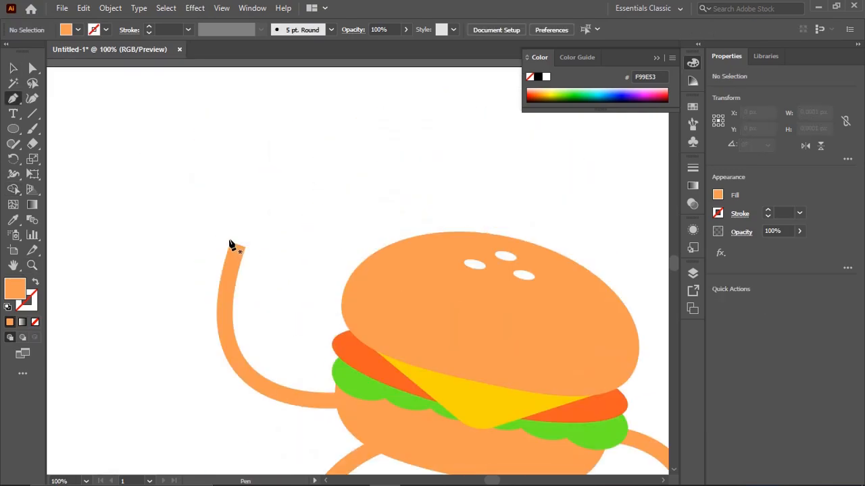
left_click_drag(230, 241, 226, 192)
left_click_drag(210, 161, 210, 160)
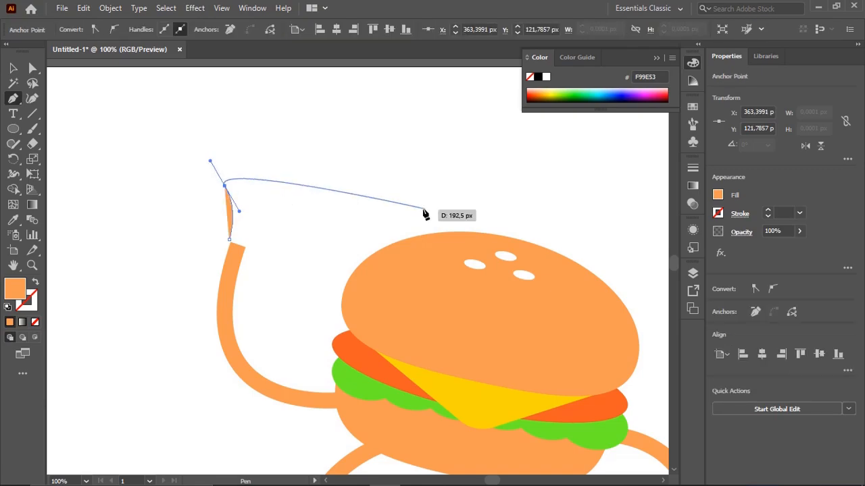
Apply the arm's orange 16 pt stroke to the finger and round its ends
key("i")
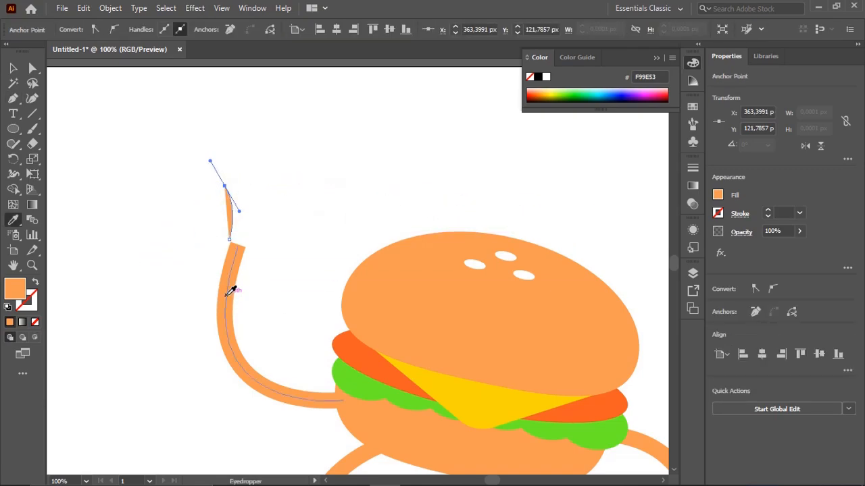
left_click(226, 294)
left_click(743, 214)
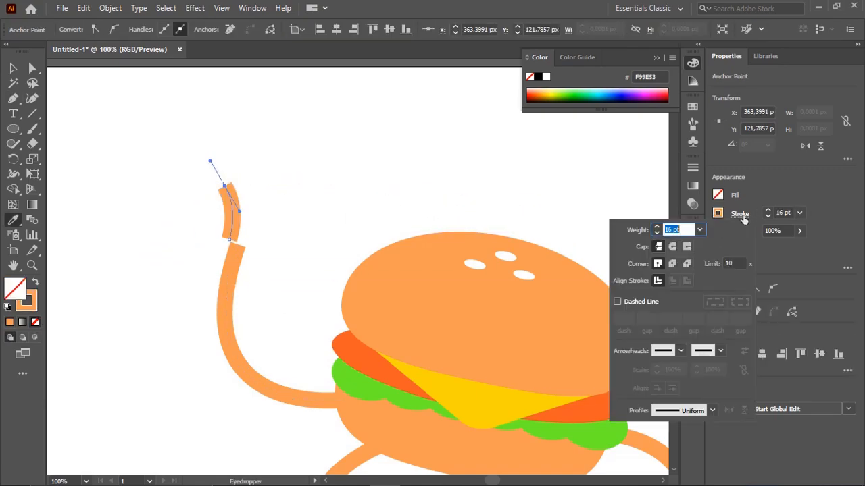
left_click(672, 263)
key("z")
left_click(274, 241)
key("ctrl+shift+a")
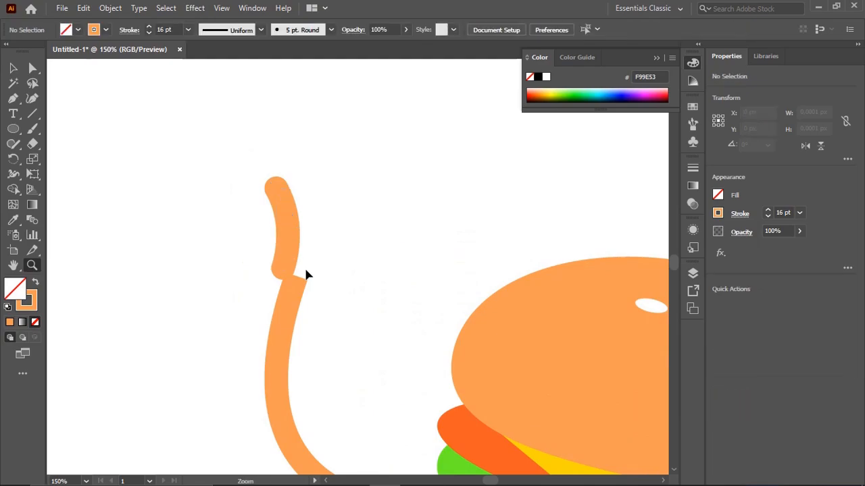
Draw two more curved fingers and a thumb from the raised arm's end with the same rounded stroke
left_click(283, 272)
left_click_drag(317, 196, 305, 173)
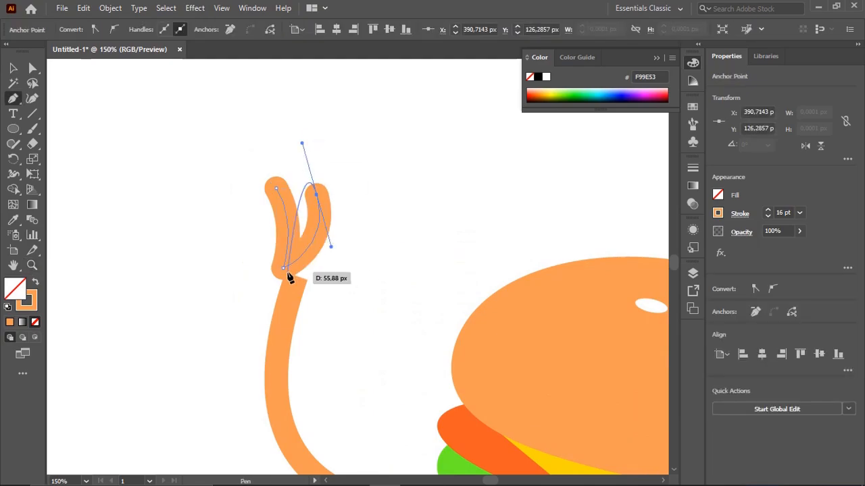
key("ctrl+shift+a")
left_click(291, 273)
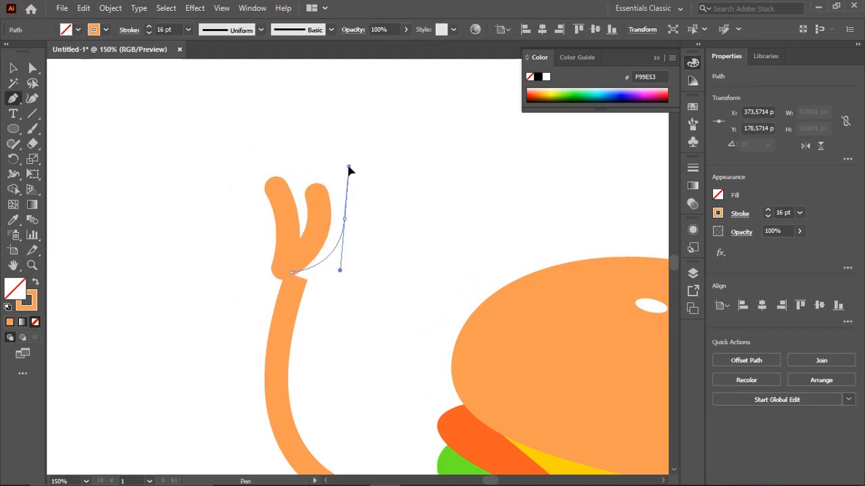
key("ctrl+shift+a")
left_click(292, 273)
mouse_move(336, 284)
left_mouse_down()
mouse_move(357, 274)
mouse_move(342, 214)
left_mouse_up()
left_click(373, 276, "ctrl")
Duplicate the raised hand and place the copy at the lowered arm's end, rotated about 179°
key("z")
left_click(396, 274, "alt")
left_click(396, 275, "alt")
left_click(396, 274, "alt")
key("v")
left_click_drag(190, 150, 446, 373)
left_click(482, 339)
Shift only the lowered hand's fingers slightly left and up so they line up with the arm's end
key("z")
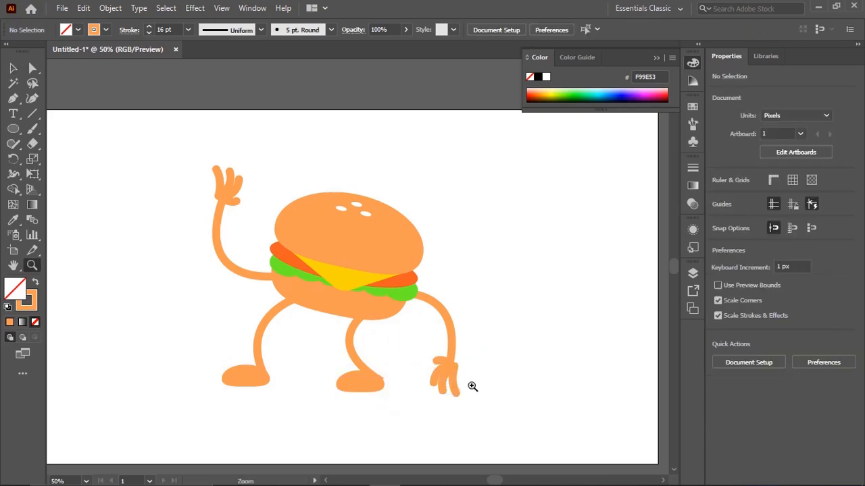
left_click_drag(499, 424, 423, 310)
key("v")
left_click(329, 279)
left_click_drag(292, 271, 350, 317)
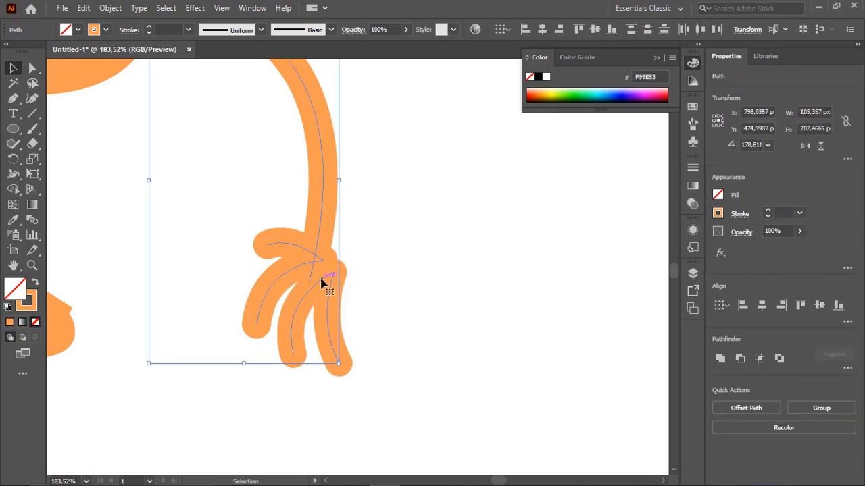
left_click(321, 242, "shift")
left_click_drag(321, 261, 306, 253)
Move the right foot slightly to the right to cover the end of its leg
key("z")
left_click(309, 254, "alt")
left_click(309, 254, "alt")
left_click(308, 254, "alt")
left_click(309, 254, "alt")
key("v")
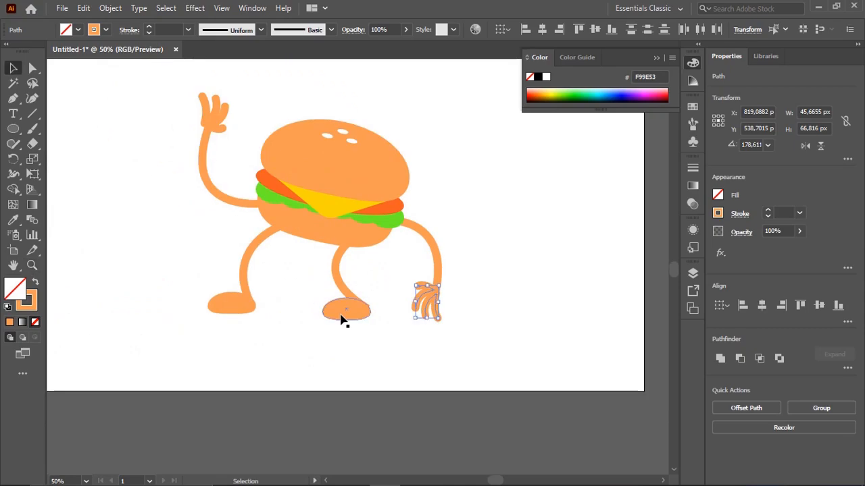
left_click_drag(340, 316, 346, 315)
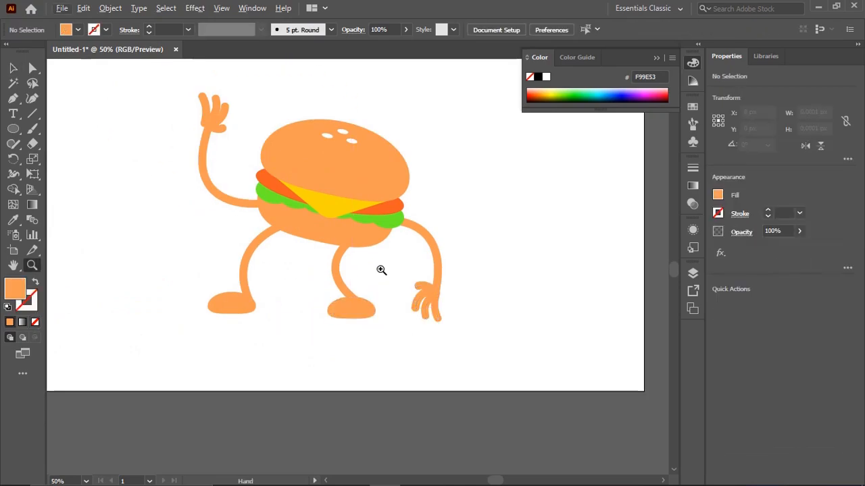
key("alt+v")
Group the whole burger character and move it to the right half of the artboard
key("z")
left_click(460, 275, "alt")
left_click(461, 276, "alt")
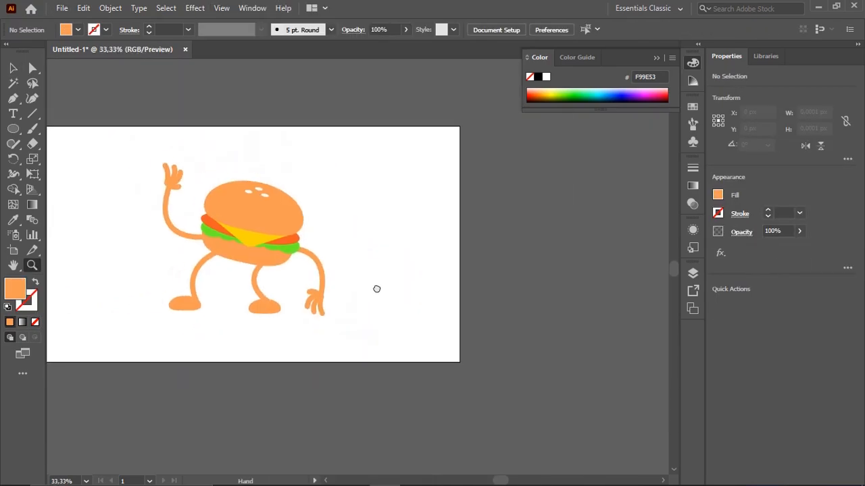
key("v")
left_click_drag(133, 154, 374, 339)
left_click_drag(270, 258, 389, 283)
scroll(350, 221, "left", 2)
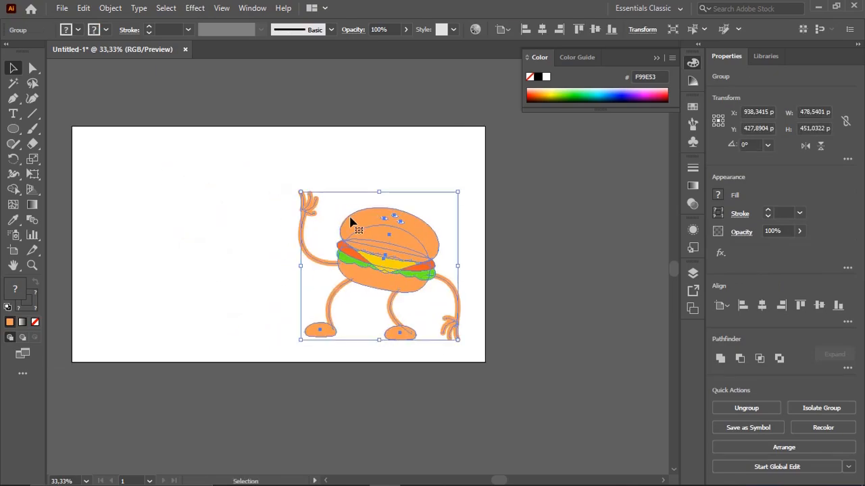
left_click(506, 200)
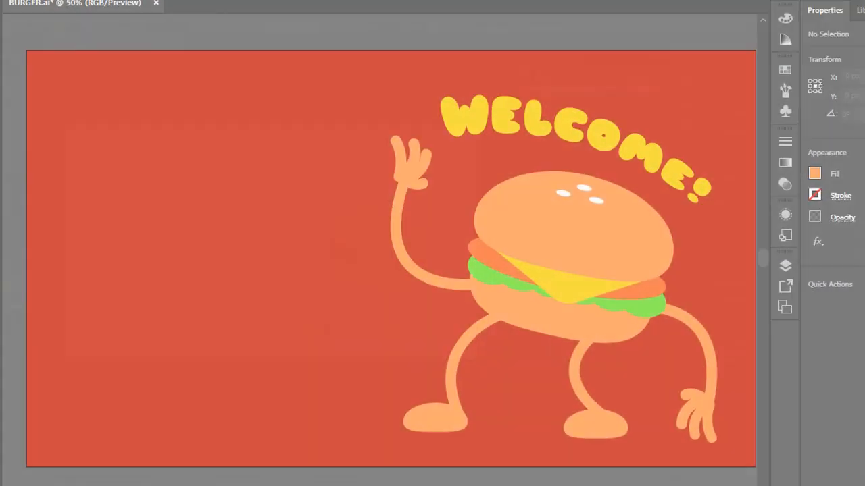